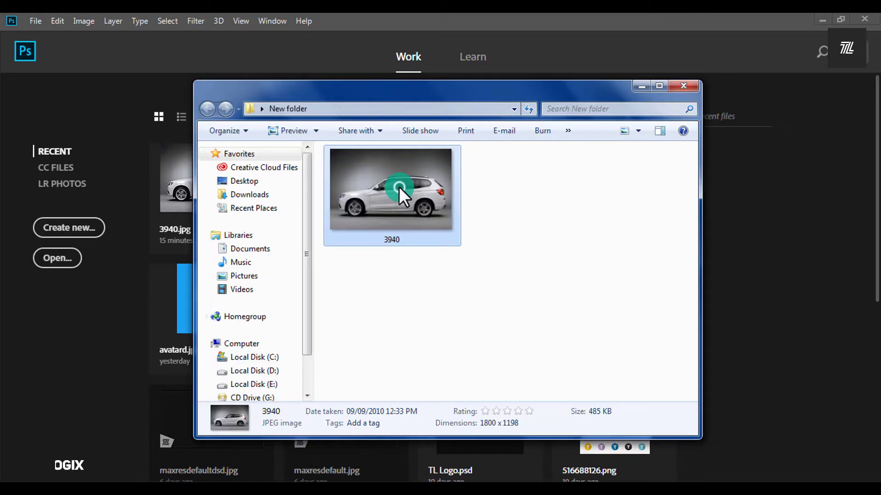
- Open the car image 3940 and convert its locked background into an editable layer named Layer 0
left_click_drag(398, 187, 132, 228)
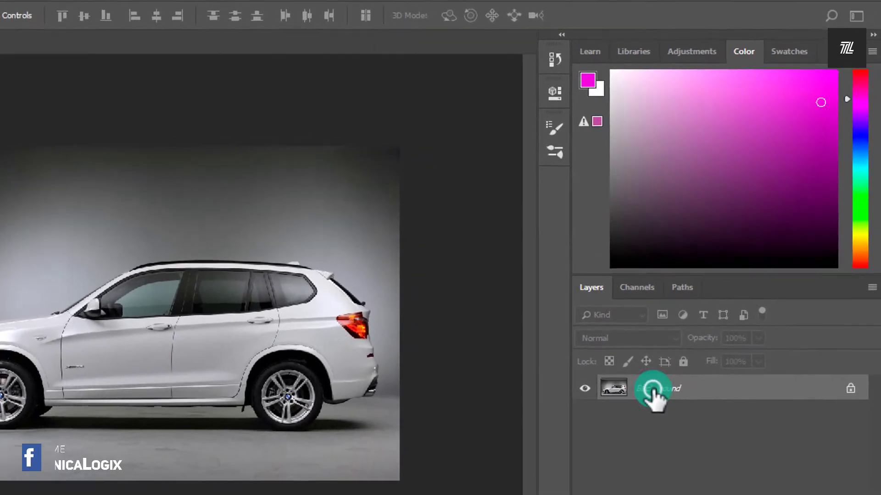
double_click(653, 390)
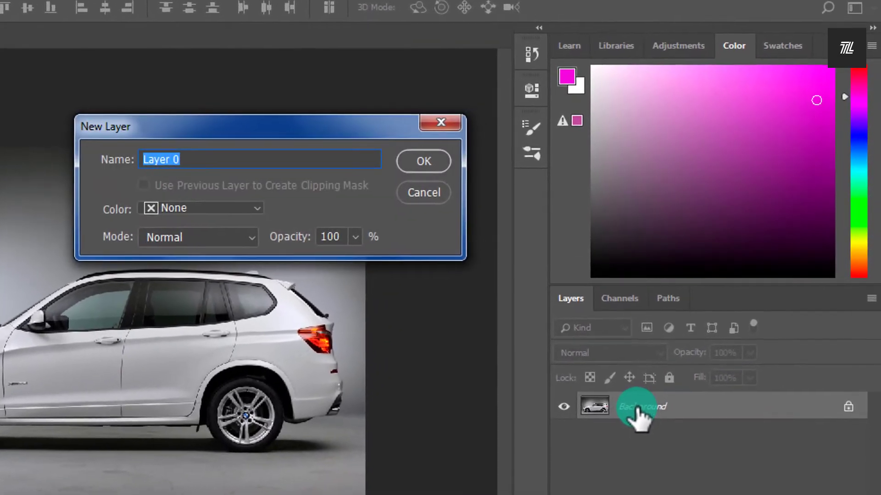
left_click(443, 156)
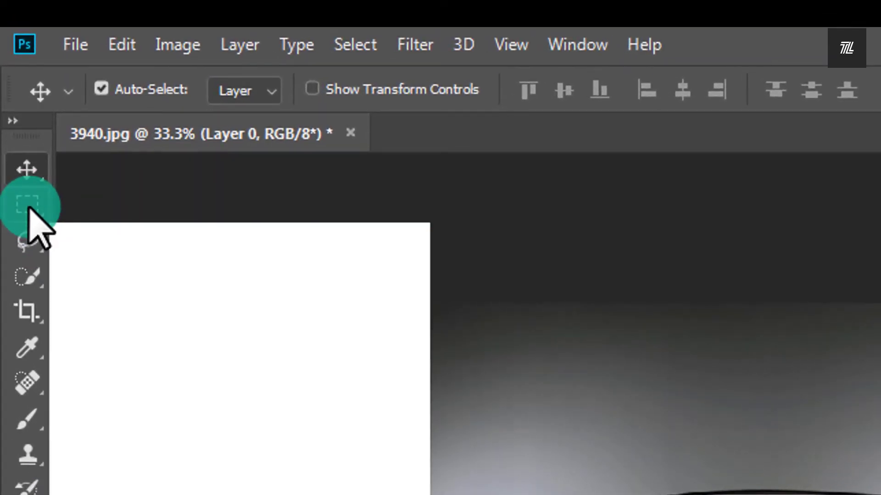
- Activate the Rectangular Marquee tool and enter the Select and Mask workspace for the car layer
left_click(29, 207)
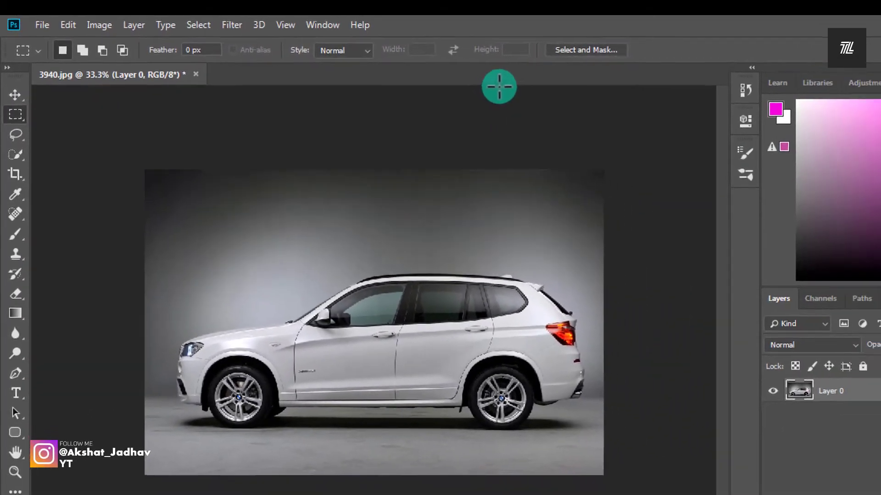
key("m")
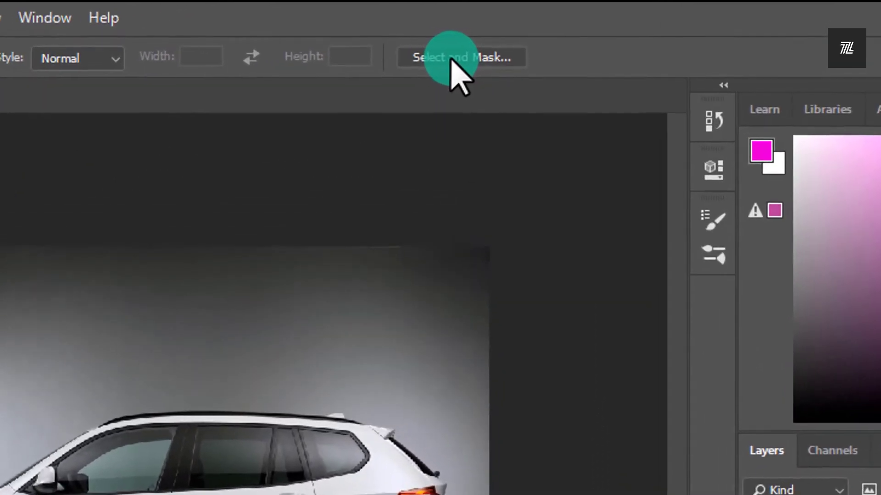
left_click(447, 61)
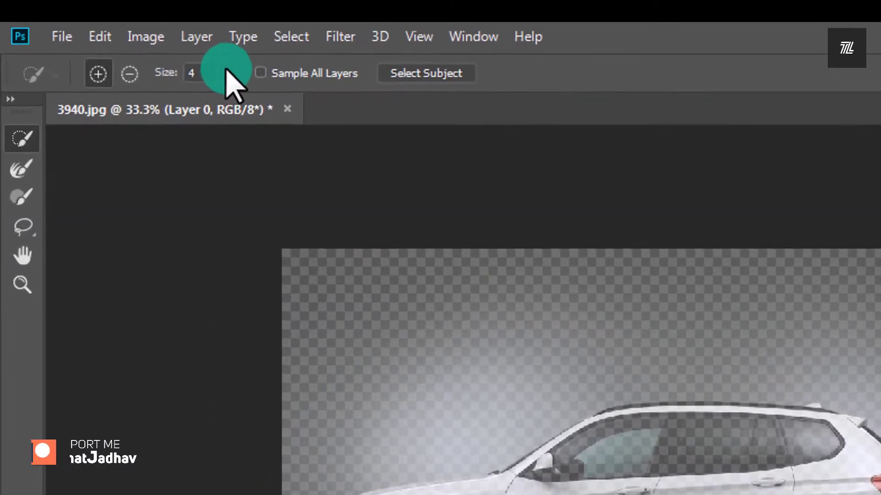
- Set the Quick Selection brush size to 23
left_click(139, 45)
left_click_drag(272, 113, 276, 114)
left_click_drag(324, 131, 329, 137)
left_click(331, 197)
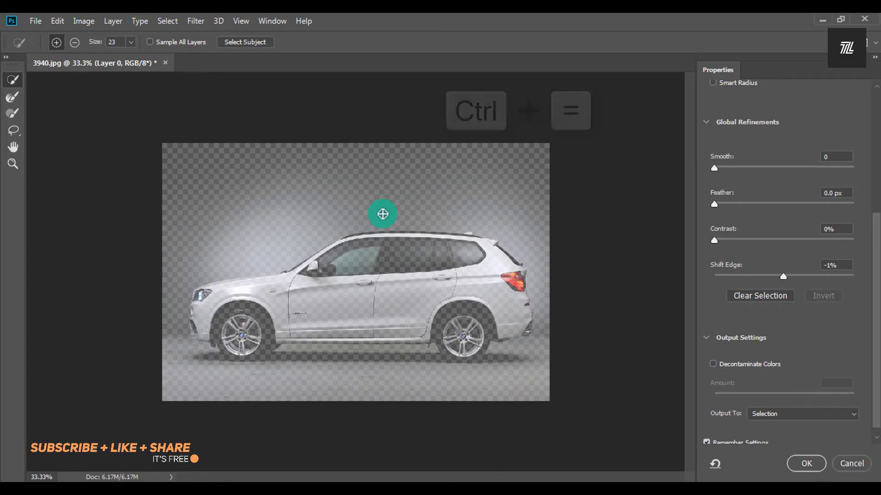
- Set the Onion Skin preview transparency to 12%
key("ctrl+equal")
key("ctrl+equal")
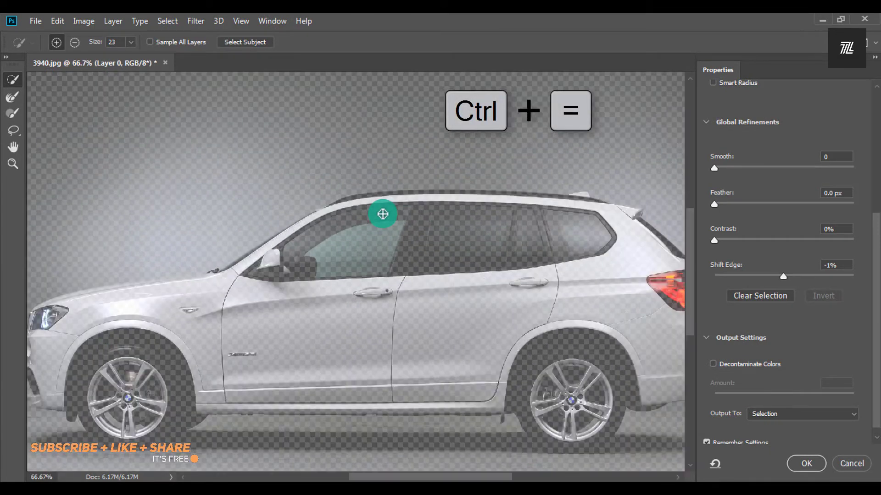
left_click_drag(459, 213, 440, 209)
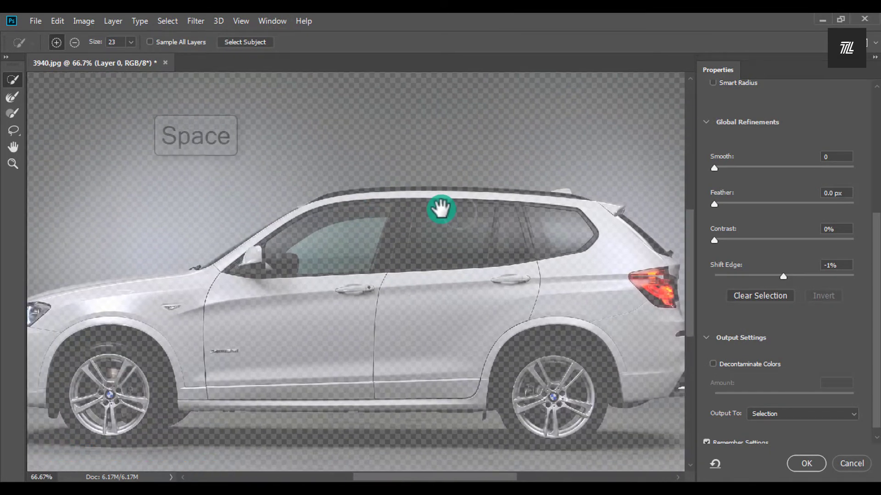
scroll(755, 313, "up", 5)
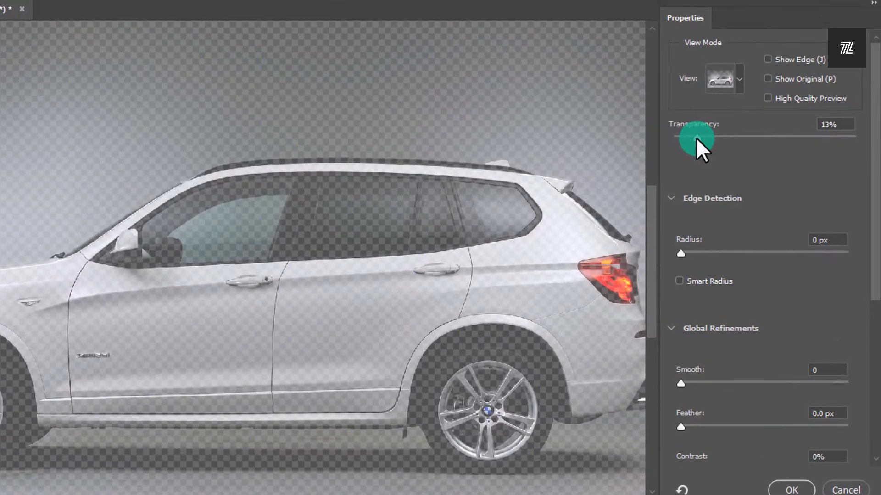
left_click(730, 166)
mouse_move(696, 129)
left_mouse_down()
mouse_move(659, 128)
mouse_move(680, 129)
left_mouse_up()
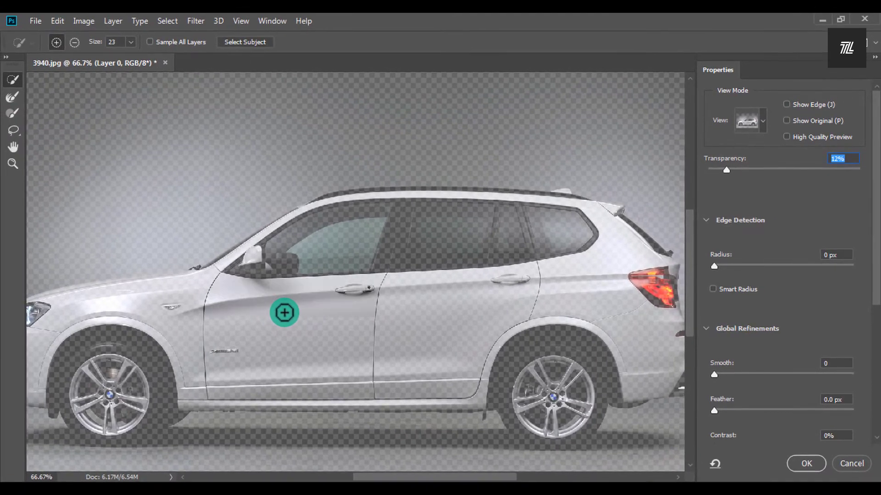
- Brush over the car's doors, rear quarter panel and front fender to add them to the selection
left_click_drag(385, 318, 421, 315)
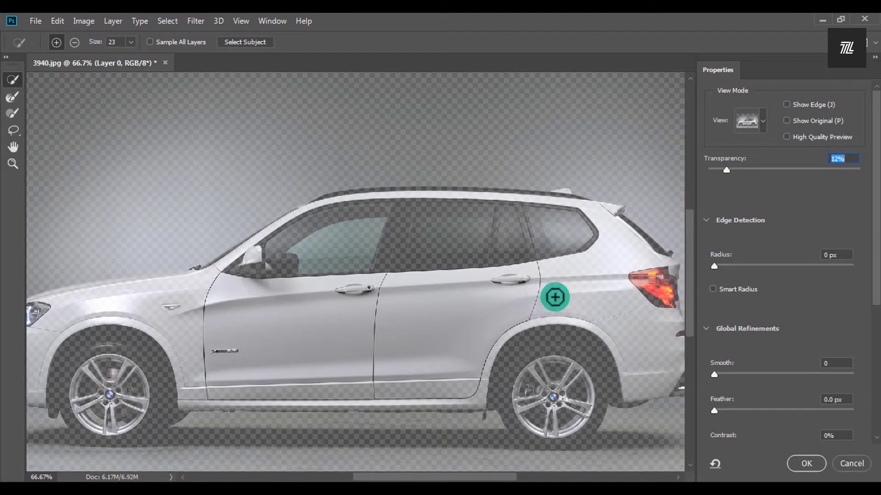
left_click_drag(596, 303, 619, 316)
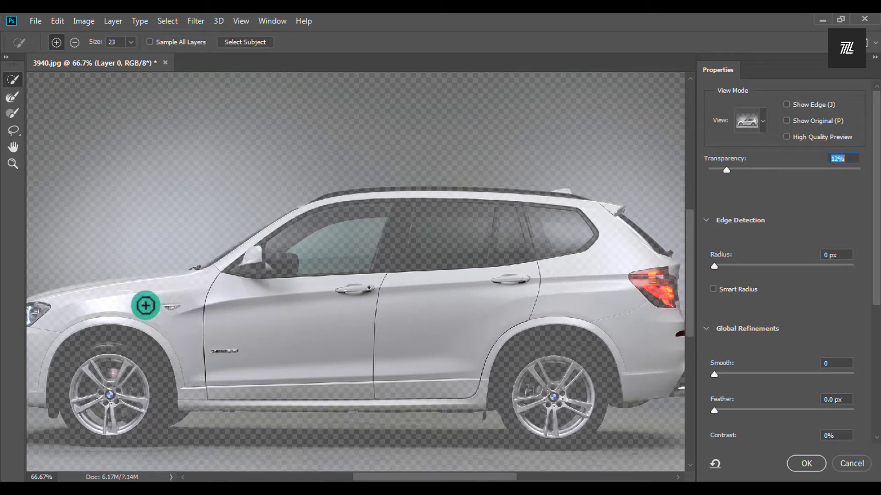
left_click_drag(150, 292, 398, 225)
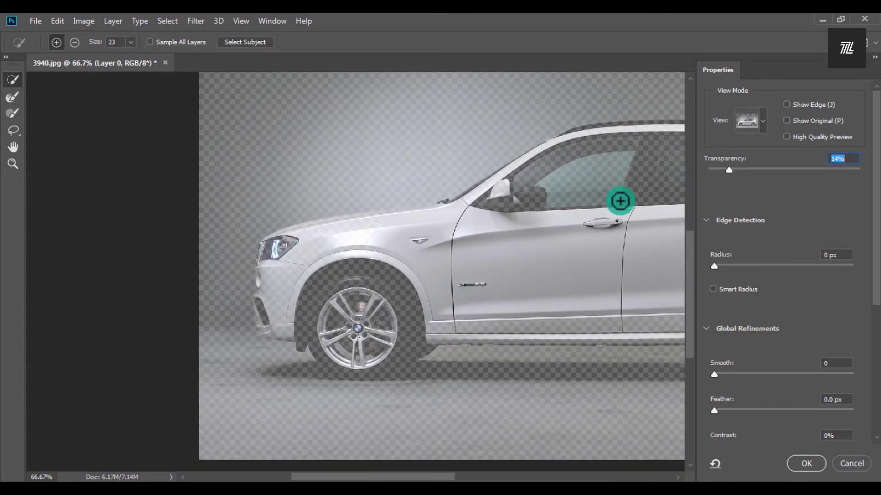
- Set the brush size to 14 and extend the selection over the body panels at the car's front
left_click(130, 42)
left_click_drag(133, 56, 124, 56)
key("ctrl+plus")
key("ctrl+plus")
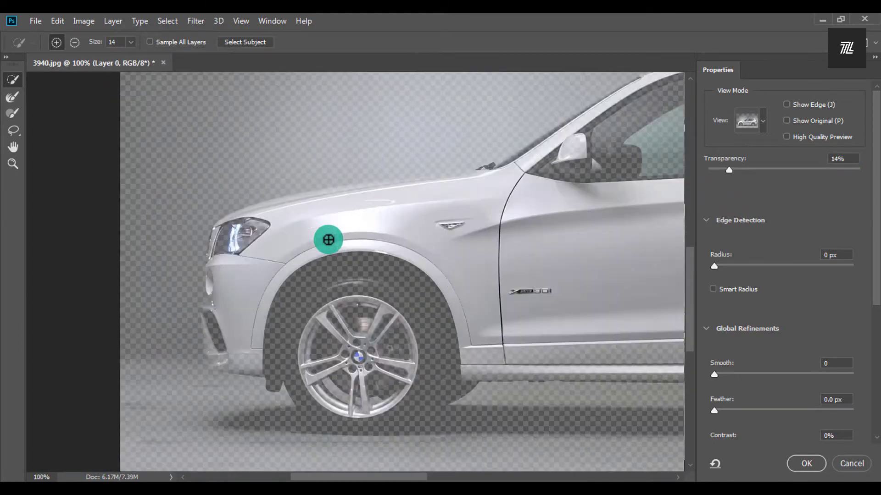
left_click_drag(173, 234, 371, 89)
mouse_move(328, 294)
left_mouse_down()
mouse_move(316, 315)
mouse_move(295, 310)
left_mouse_up()
- Set the brush size to 9 and add the front bumper to the selection
left_click(130, 41)
left_click_drag(131, 56, 126, 58)
left_click_drag(278, 303, 305, 307)
left_click_drag(261, 275, 255, 260)
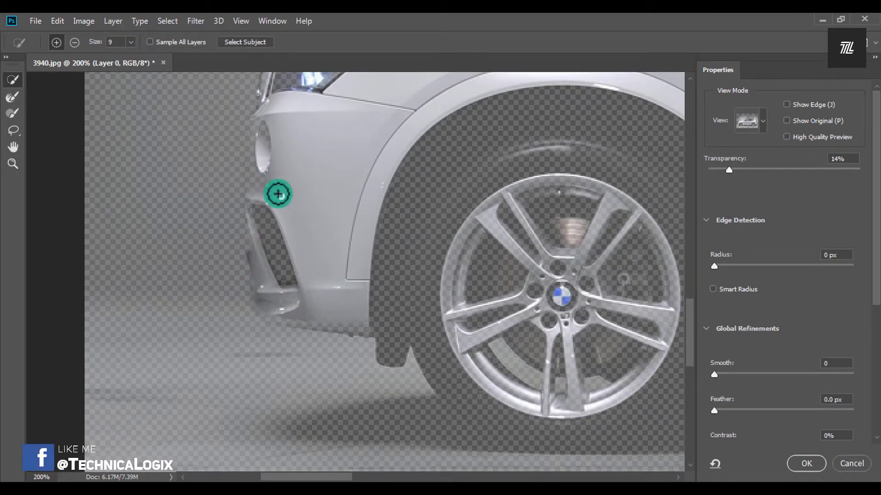
left_click_drag(254, 118, 243, 153)
- Set the brush size to 6 and add the front bumper's outer edge around the fog light
left_click(131, 42)
left_click_drag(131, 57, 130, 59)
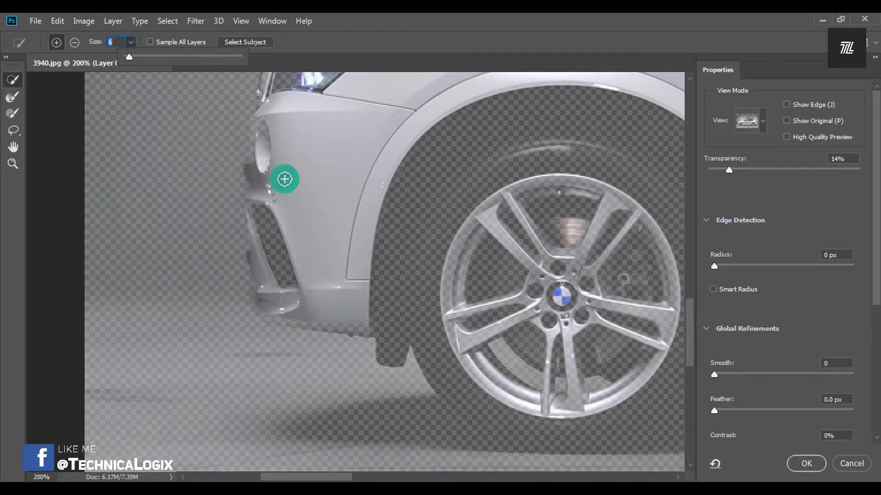
left_click_drag(260, 186, 250, 133)
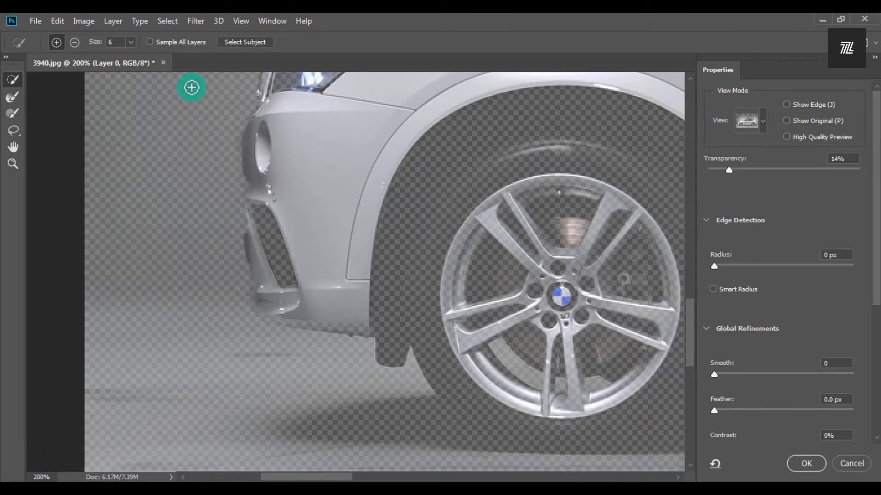
- Set the brush size to 3 and add the front bumper's lower edge beside the air intake
left_click(131, 42)
left_click_drag(133, 59, 130, 59)
left_click_drag(249, 230, 265, 312)
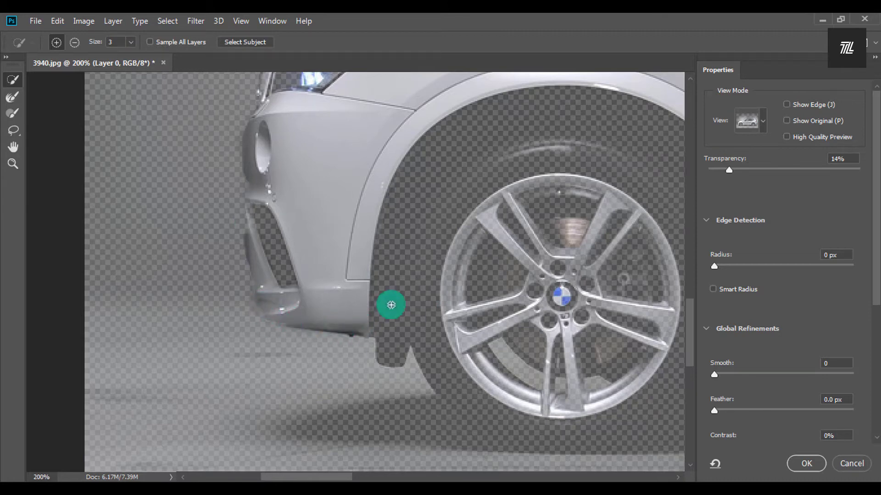
mouse_move(391, 305)
left_mouse_down()
mouse_move(345, 350)
mouse_move(290, 275)
mouse_move(393, 291)
left_mouse_up()
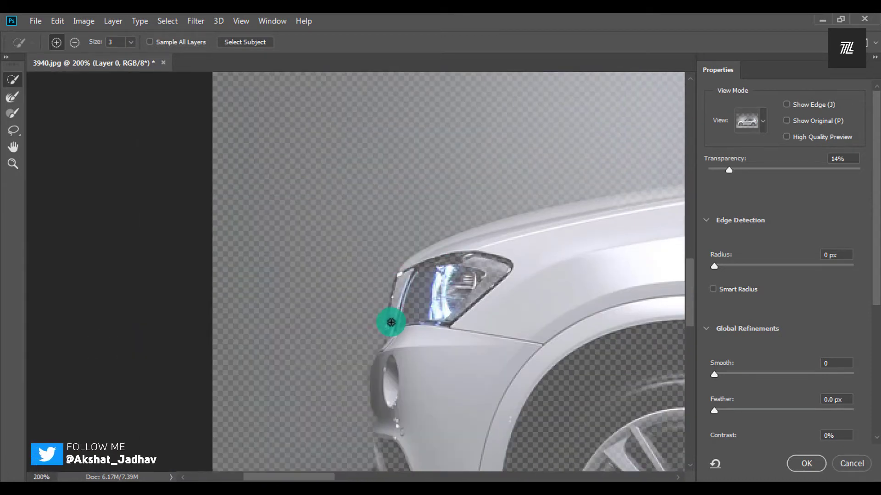
- Add the body edge in front of the headlight and the upper edge of the hood to the selection
mouse_move(391, 322)
left_mouse_down()
mouse_move(403, 283)
mouse_move(394, 337)
mouse_move(387, 330)
mouse_move(403, 282)
mouse_move(397, 291)
mouse_move(465, 312)
mouse_move(420, 387)
left_mouse_up()
left_click_drag(324, 301, 370, 292)
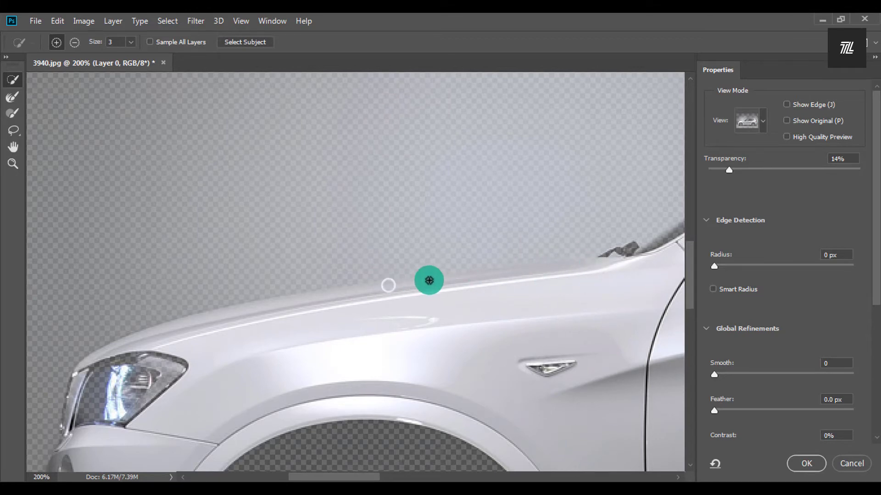
mouse_move(429, 280)
left_mouse_down()
mouse_move(596, 273)
mouse_move(448, 346)
mouse_move(434, 370)
left_mouse_up()
mouse_move(350, 289)
left_mouse_down()
mouse_move(559, 185)
mouse_move(506, 288)
mouse_move(334, 354)
mouse_move(348, 323)
left_mouse_up()
- Extend the selection along the white roof strip above the side windows
left_click(473, 309)
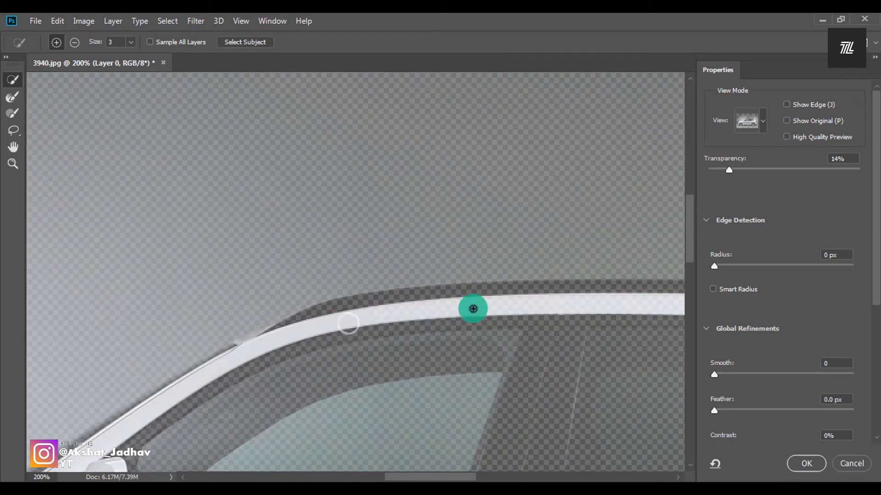
left_click_drag(573, 344, 293, 316)
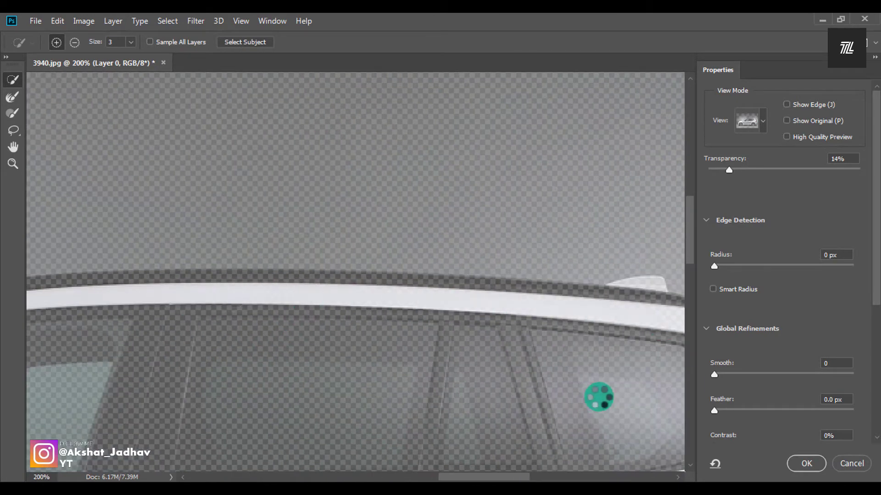
left_click_drag(598, 397, 297, 242)
- Refine the selection along the car's rear edge, around the tail light, rear bumper and spoiler
left_click_drag(413, 457, 484, 181)
mouse_move(607, 412)
left_mouse_down()
mouse_move(451, 367)
mouse_move(422, 271)
left_mouse_up()
left_click_drag(469, 140, 464, 210)
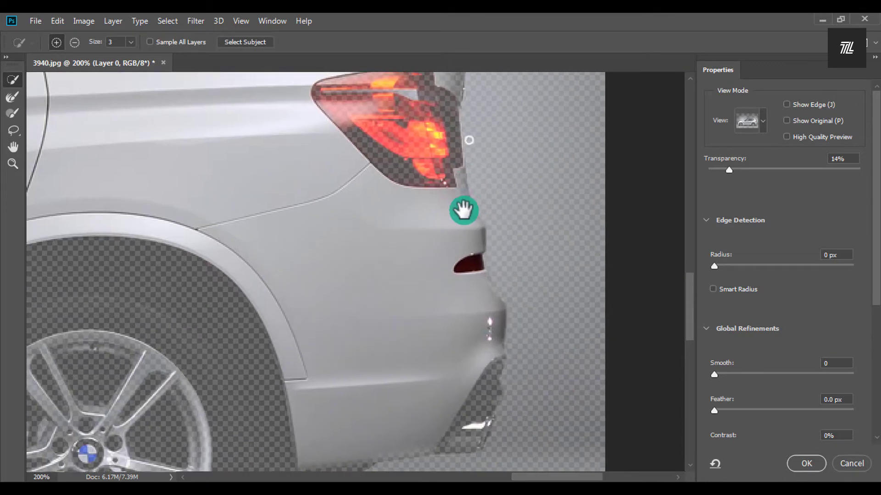
left_click_drag(455, 136, 409, 335)
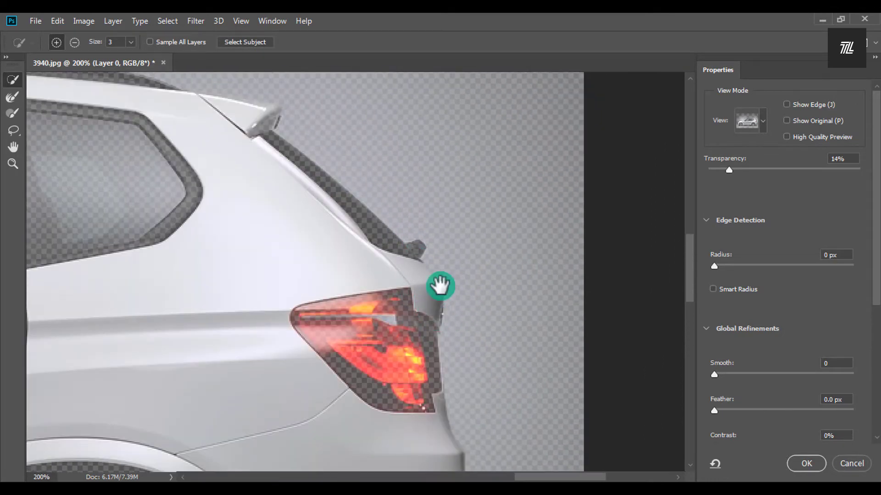
left_click_drag(440, 286, 519, 350)
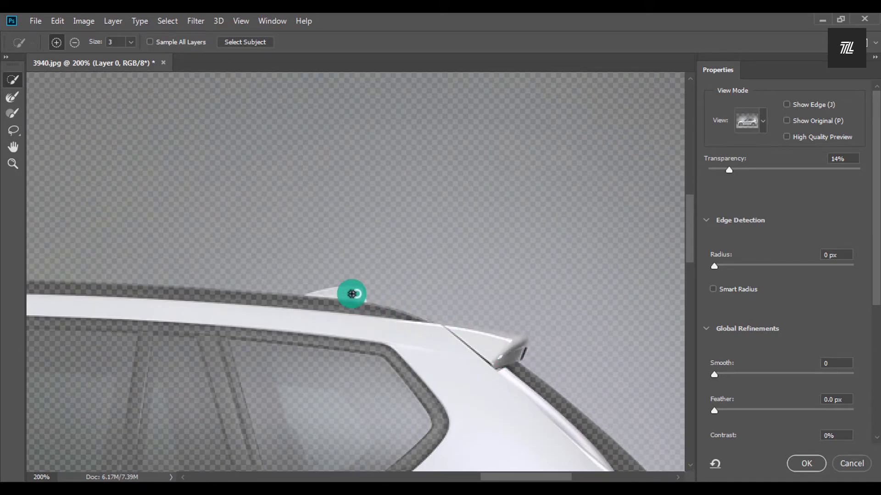
- Add the side sill below the doors to the selection, from the front wheel arch to the rear one
left_click_drag(287, 452, 596, 206)
left_click_drag(344, 361, 598, 297)
mouse_move(297, 326)
left_mouse_down()
mouse_move(381, 326)
mouse_move(406, 344)
left_mouse_up()
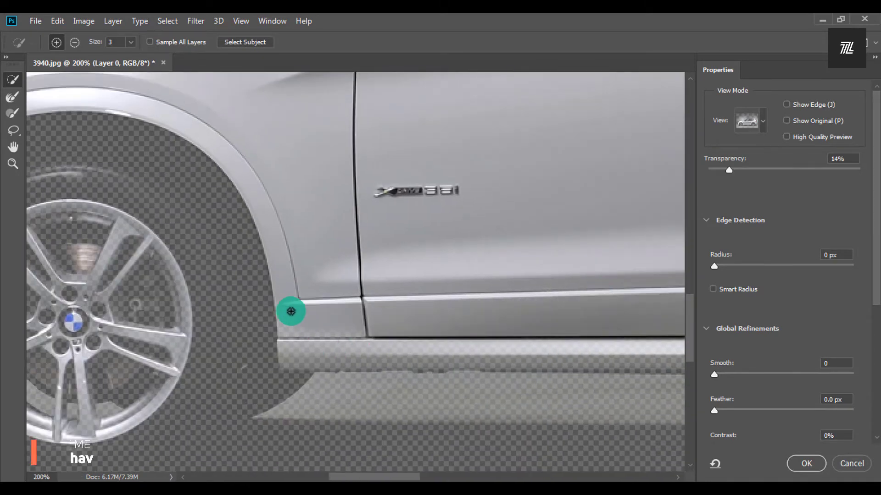
mouse_move(280, 303)
left_mouse_down()
mouse_move(287, 352)
mouse_move(635, 362)
mouse_move(344, 372)
left_mouse_up()
left_click_drag(518, 375, 275, 377)
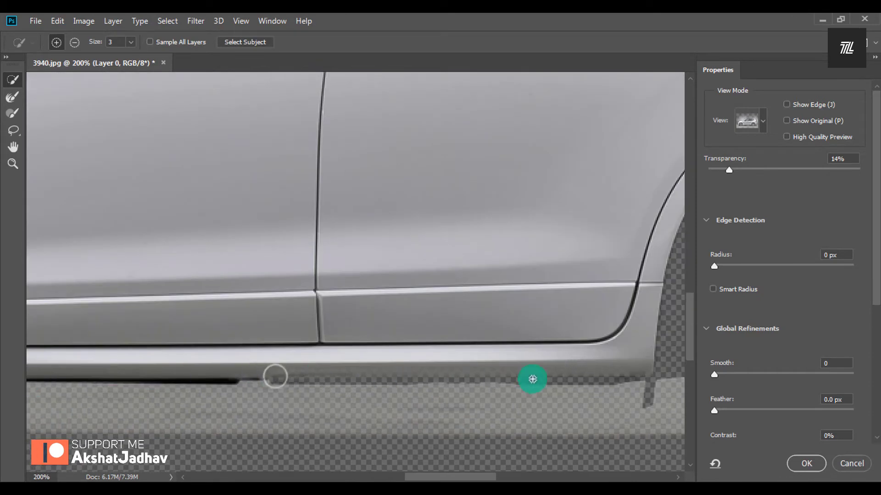
key("h")
left_click_drag(395, 289, 395, 290)
left_click_drag(378, 378, 574, 90)
mouse_move(656, 305)
left_mouse_down()
mouse_move(420, 311)
mouse_move(179, 300)
left_mouse_up()
mouse_move(149, 240)
left_mouse_down()
mouse_move(156, 279)
mouse_move(569, 293)
mouse_move(18, 310)
left_mouse_up()
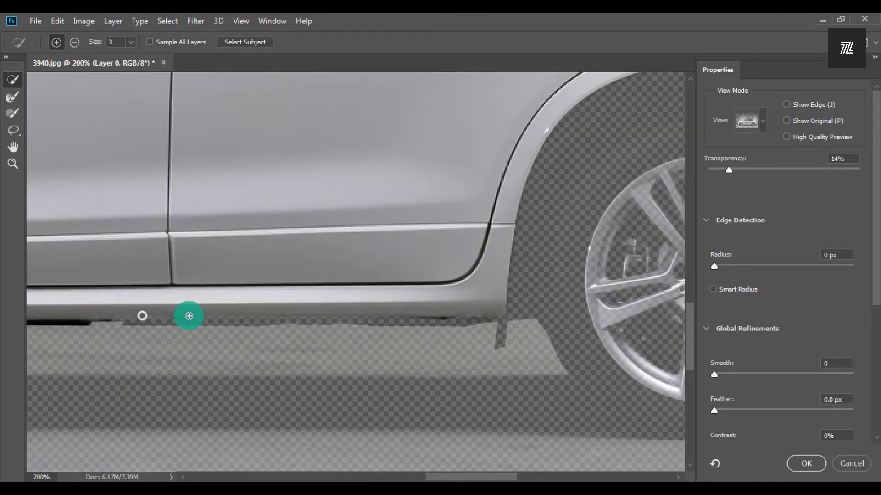
- Inspect the whole car and its close-up edges for areas missing from the selection
key("ctrl+minus")
key("ctrl+minus")
key("ctrl+minus")
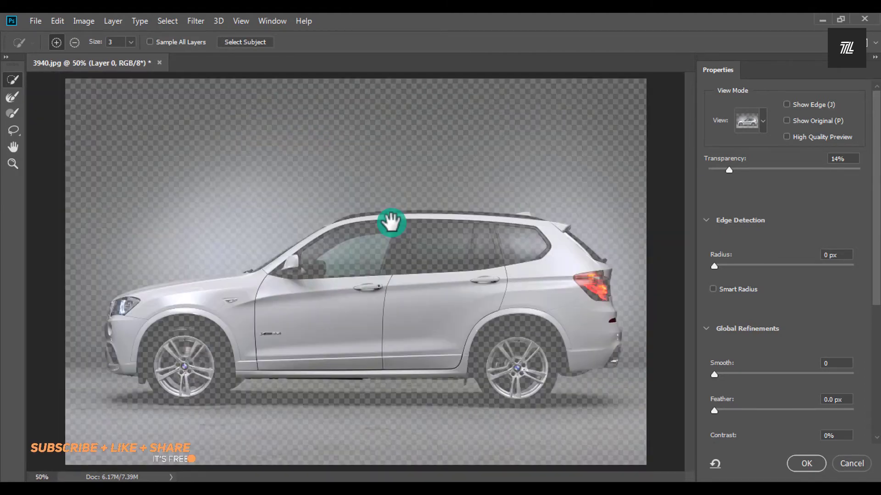
key("ctrl+plus")
key("ctrl+plus")
key("ctrl+plus")
left_click_drag(369, 294, 330, 181)
key("ctrl+minus")
key("ctrl+minus")
key("ctrl+minus")
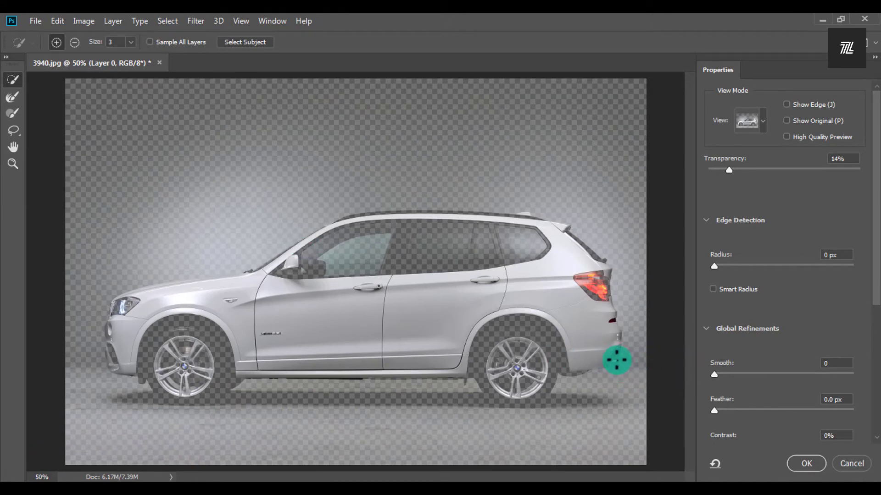
- Set the Onion Skin transparency to 29%, then preview the selection in the Overlay and Black & White view modes
left_click_drag(734, 161, 750, 172)
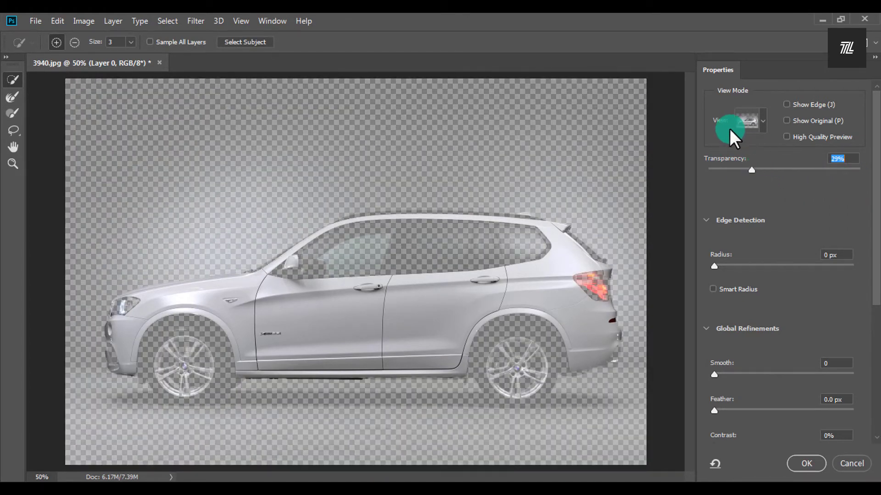
left_click(763, 122)
left_click(750, 205)
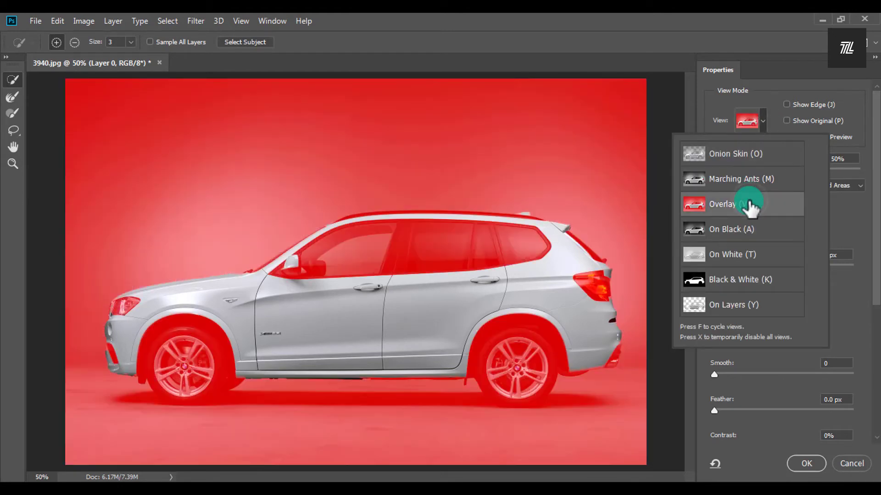
left_click(761, 120)
left_click(761, 114)
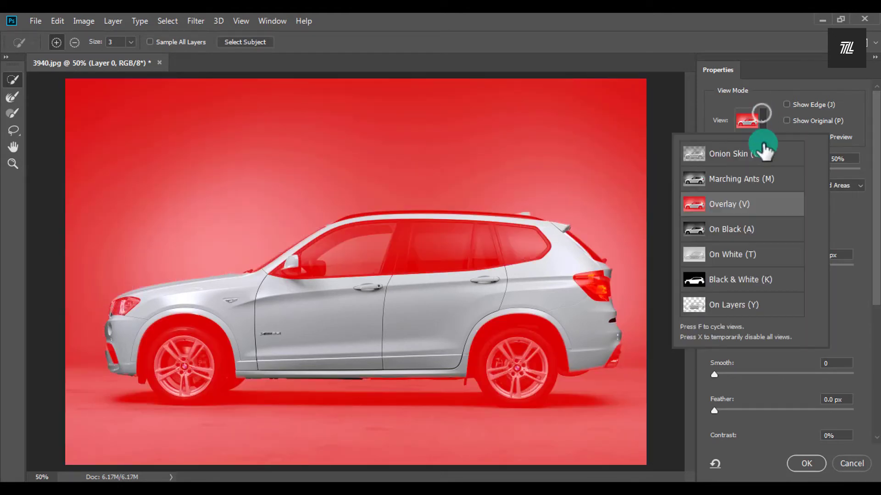
left_click(738, 281)
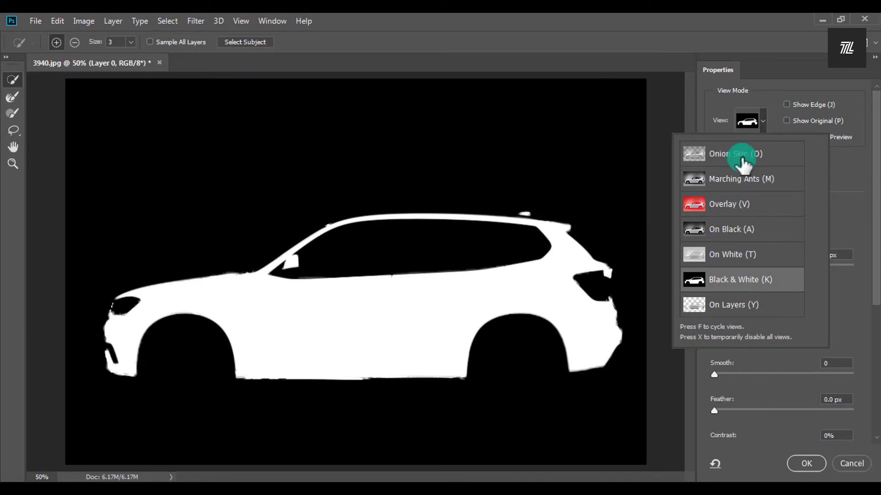
- Switch the selection preview back to the Onion Skin view mode
left_click(761, 115)
left_click(761, 122)
left_click(740, 156)
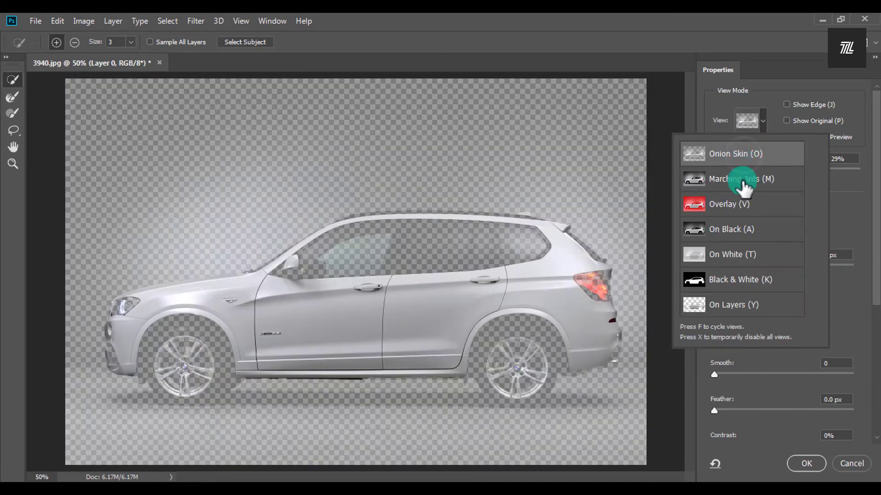
left_click(841, 201)
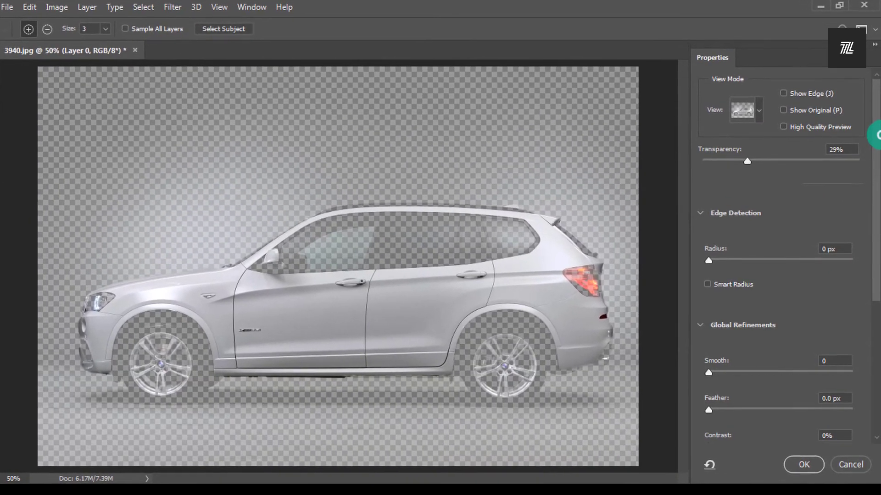
- Set the refined result to output as a Selection and apply the Select and Mask edits
scroll(867, 299, "down", 5)
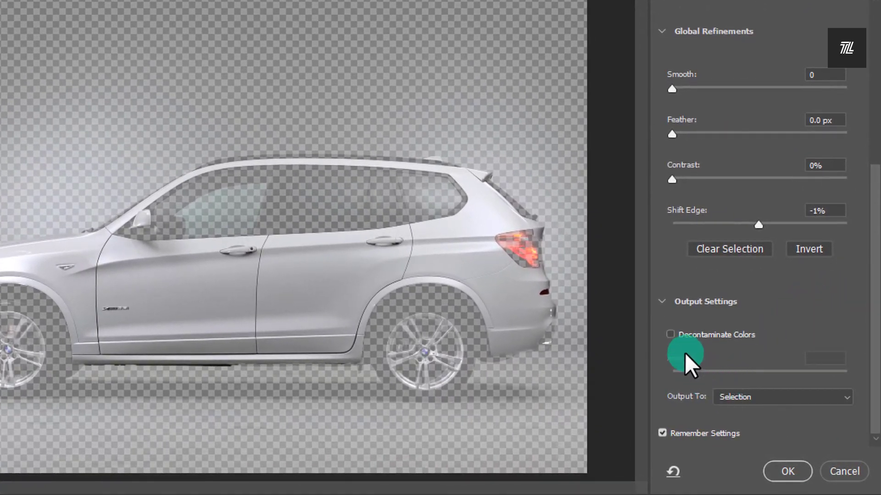
scroll(662, 303, "up", 2)
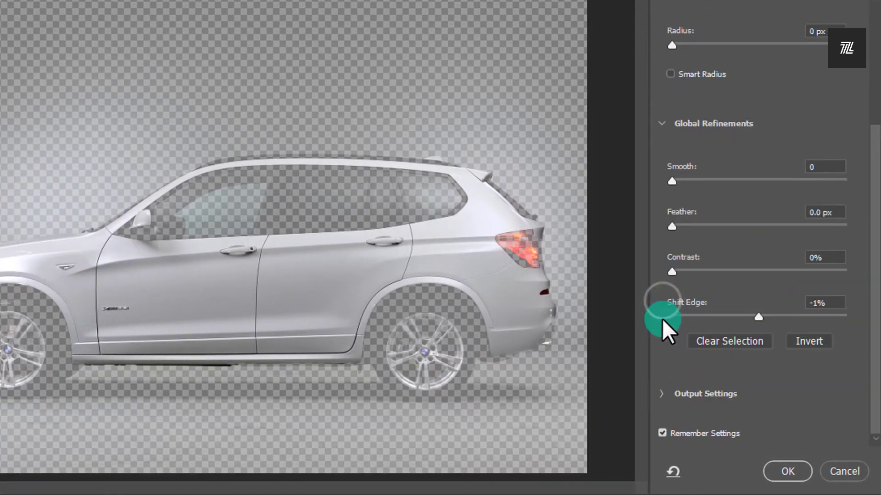
scroll(727, 409, "down", 2)
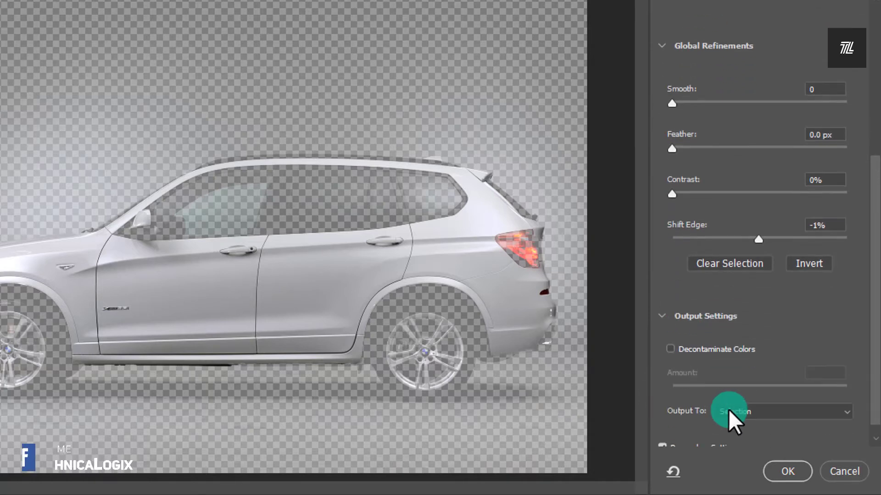
left_click(734, 398)
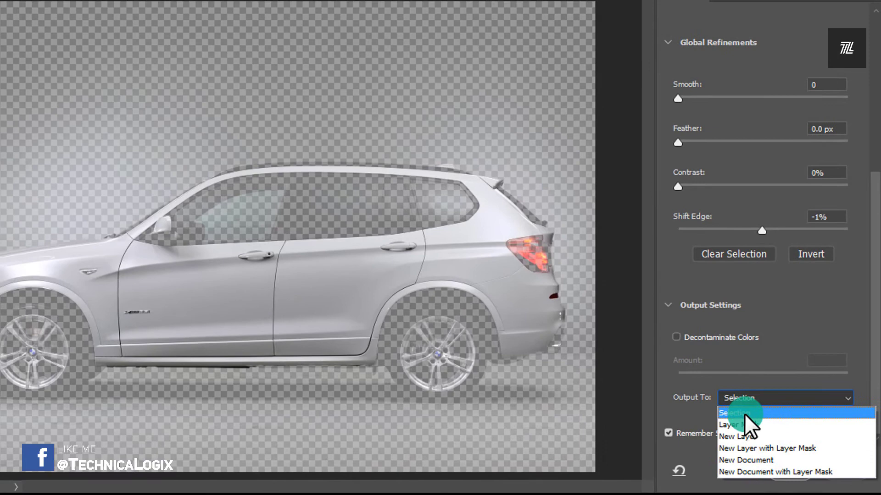
left_click(744, 414)
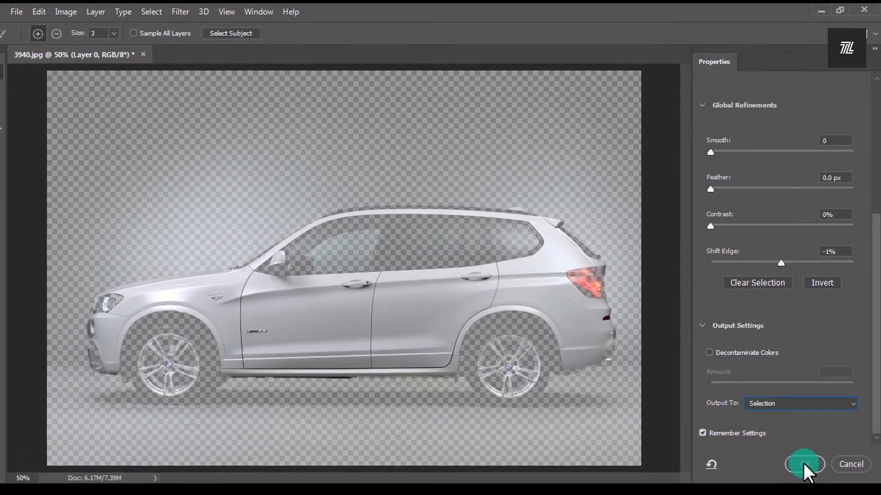
left_click(804, 465)
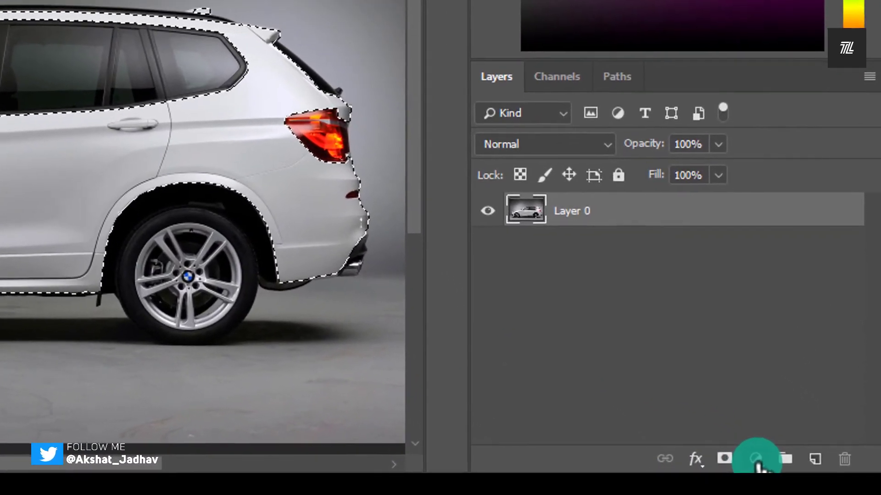
- Add a Curves adjustment layer for the selected car body and move the curve's black point inward to slightly past the middle of the input range
left_click(755, 459)
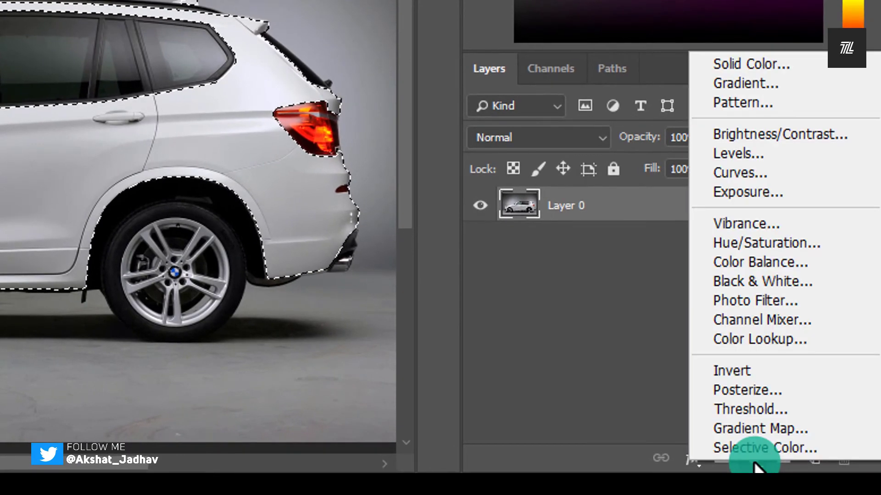
left_click(737, 174)
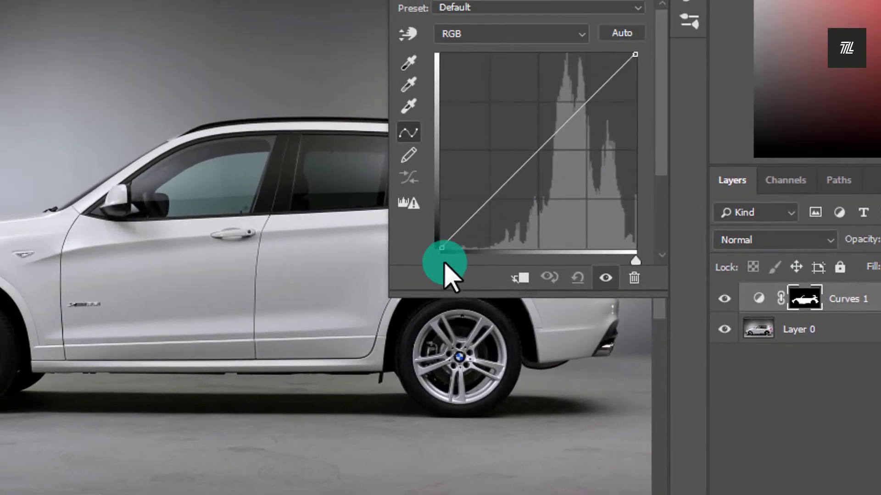
left_click_drag(443, 263, 504, 264)
left_click_drag(674, 322, 713, 327)
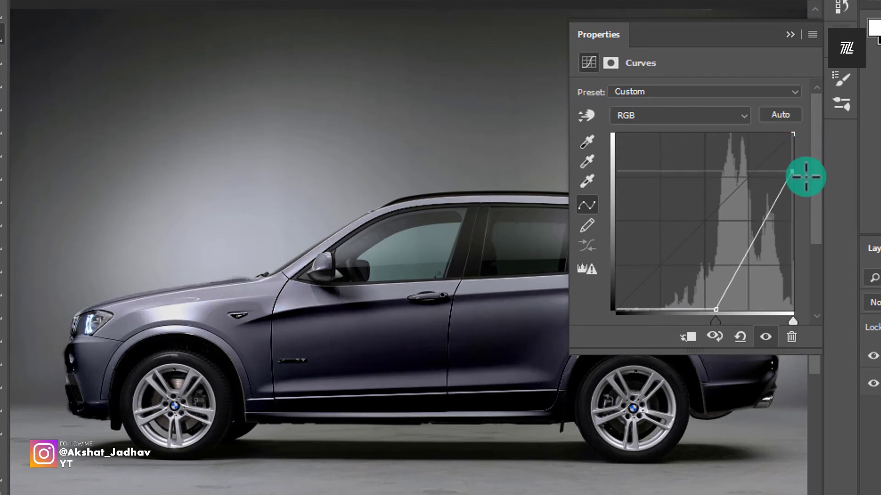
- Lower the curve's white point to slightly below half the output range, fine-tune the black point, and close the Curves settings
left_click_drag(806, 177, 806, 185)
left_click_drag(807, 197, 811, 231)
left_click_drag(716, 309, 718, 321)
mouse_move(793, 321)
left_mouse_down()
mouse_move(766, 323)
mouse_move(785, 321)
left_mouse_up()
mouse_move(782, 234)
left_mouse_down()
mouse_move(783, 211)
mouse_move(796, 233)
left_mouse_up()
left_click(845, 36)
left_click(844, 44)
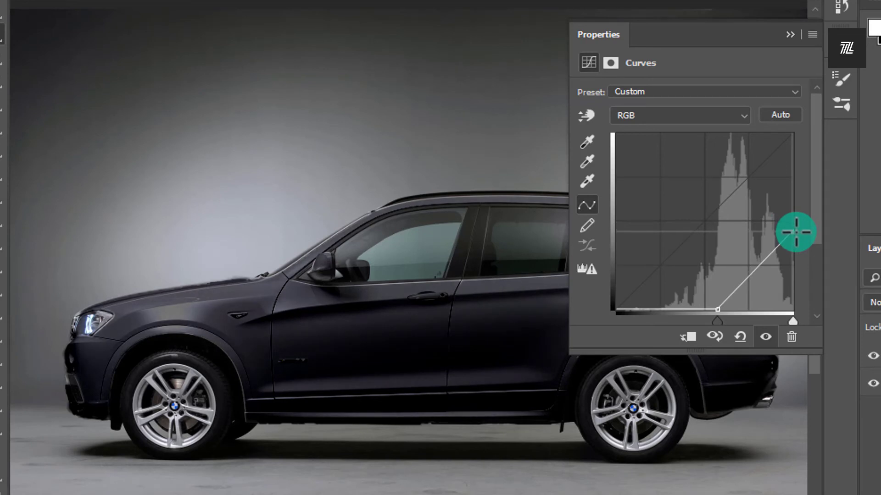
left_click_drag(796, 232, 796, 233)
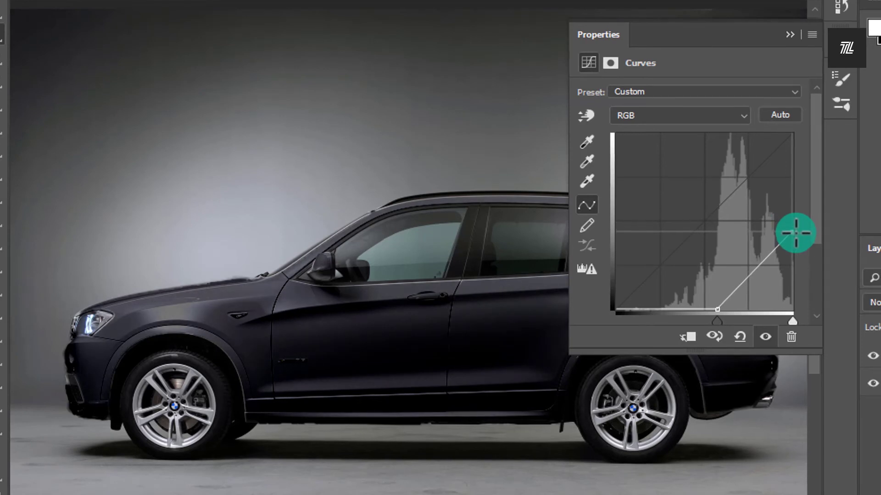
left_click(840, 41)
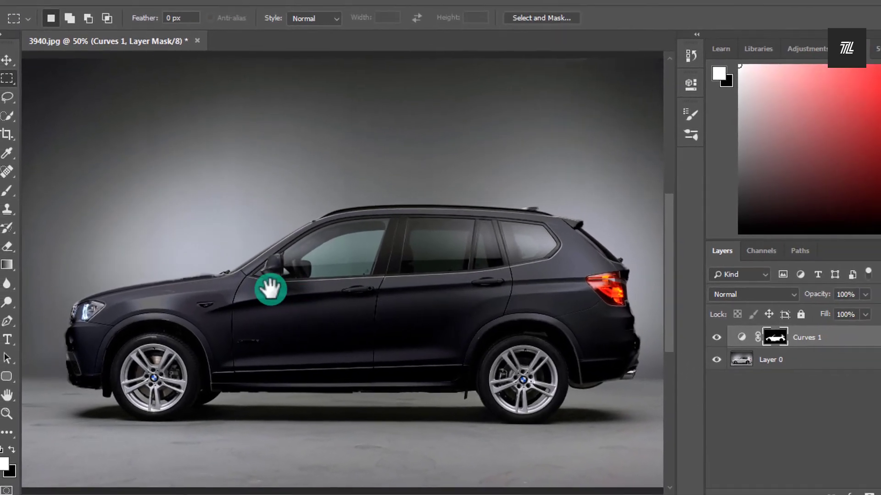
- Show the whole photo at 33.3% zoom and activate the Move tool
left_click_drag(301, 298, 234, 251)
key("ctrl+minus")
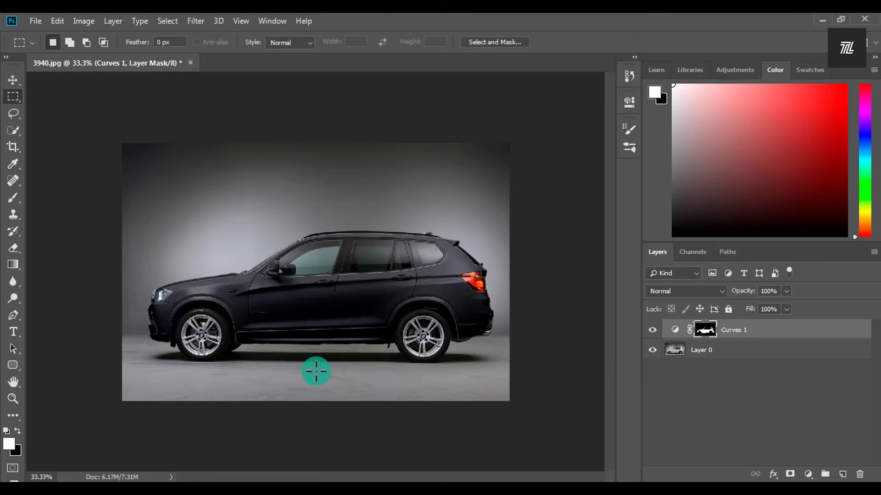
left_click(13, 80)
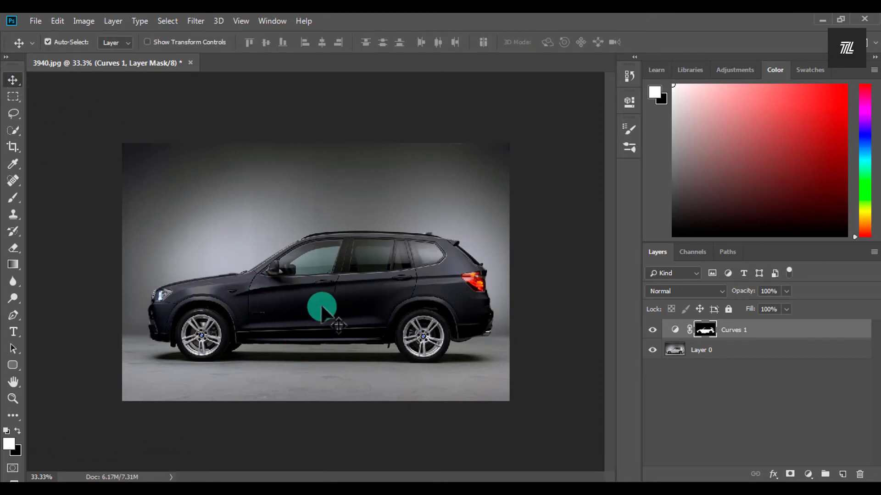